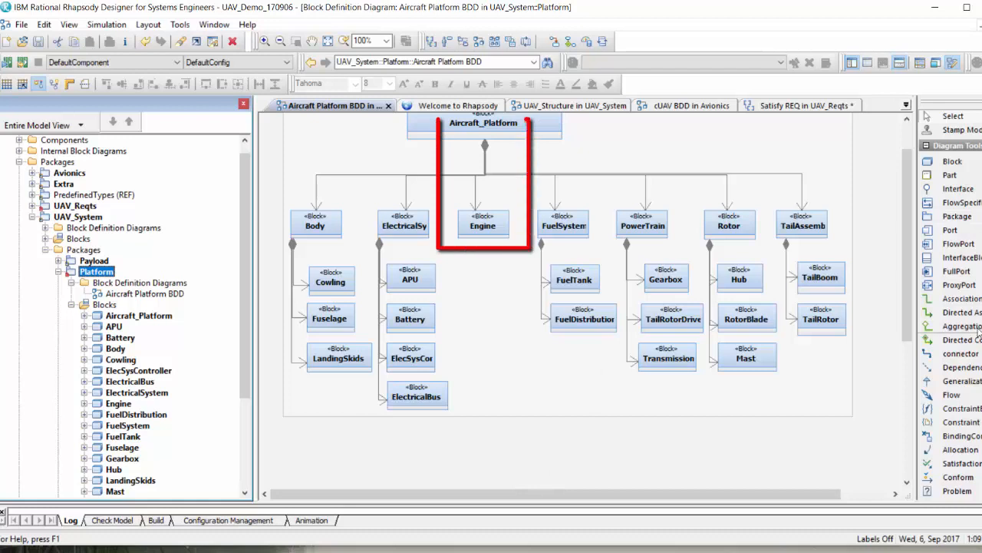
Add a second directed composition from the Aircraft_Platform block to the Engine block and rename its part eng2.
{"action": "left_click", "coordinate": [393, 104]}
{"action": "left_click_drag", "start_coordinate": [499, 142], "coordinate": [498, 237]}
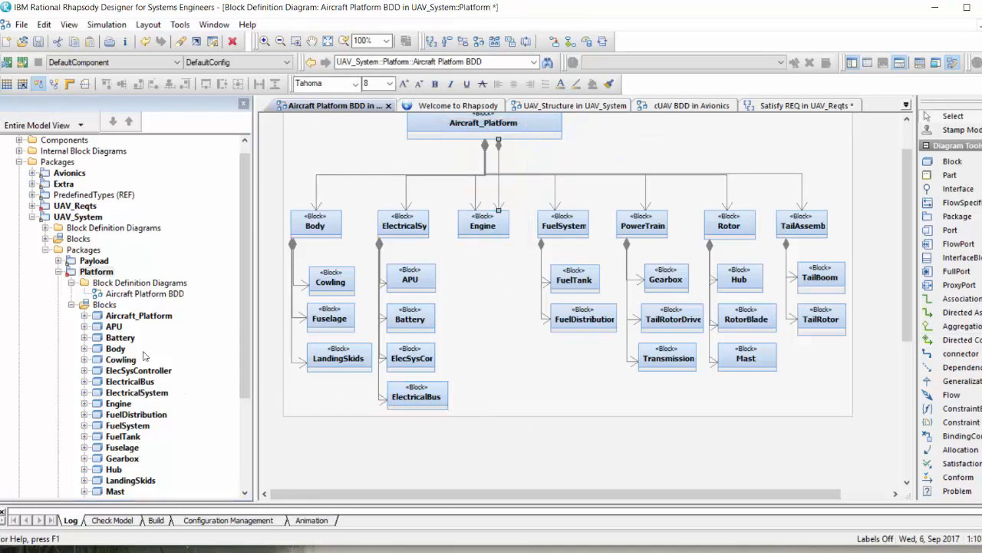
{"action": "left_click", "coordinate": [84, 316]}
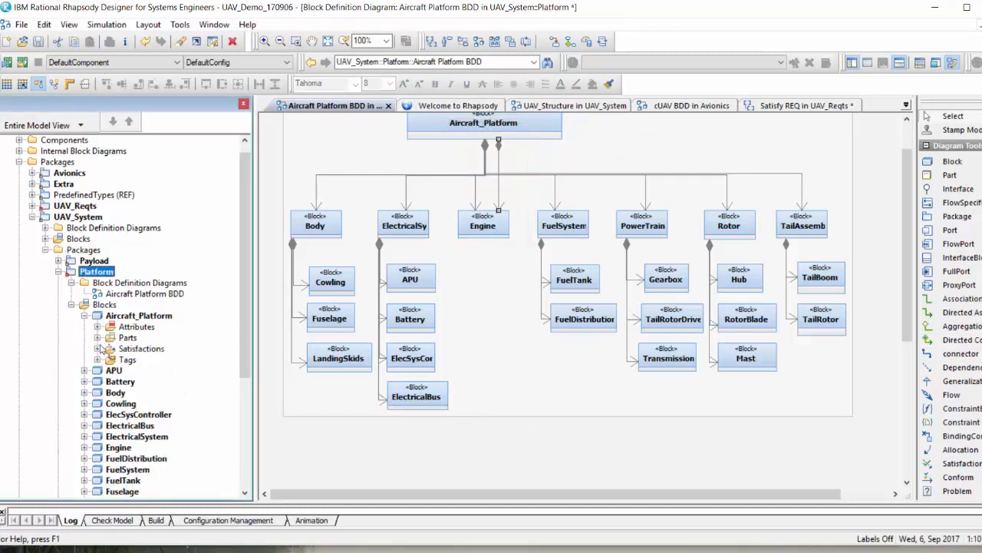
{"action": "left_click", "coordinate": [98, 338]}
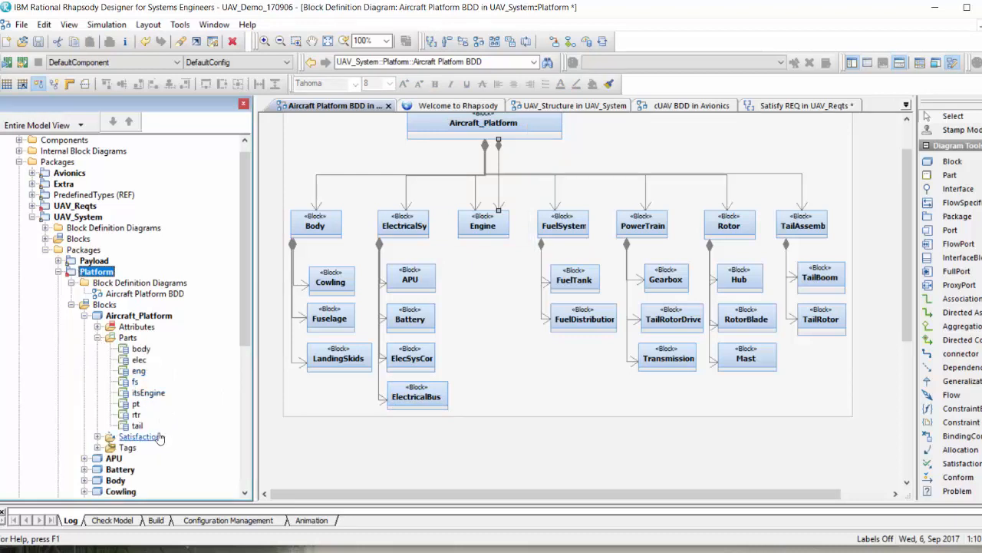
{"action": "left_click", "coordinate": [149, 393]}
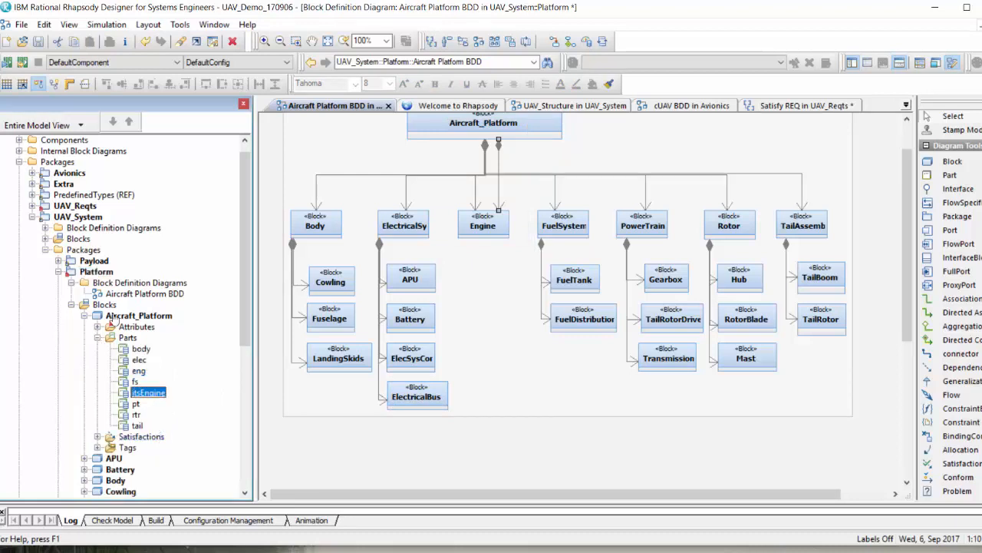
{"action": "key", "text": "F2"}
{"action": "type", "text": "eng2"}
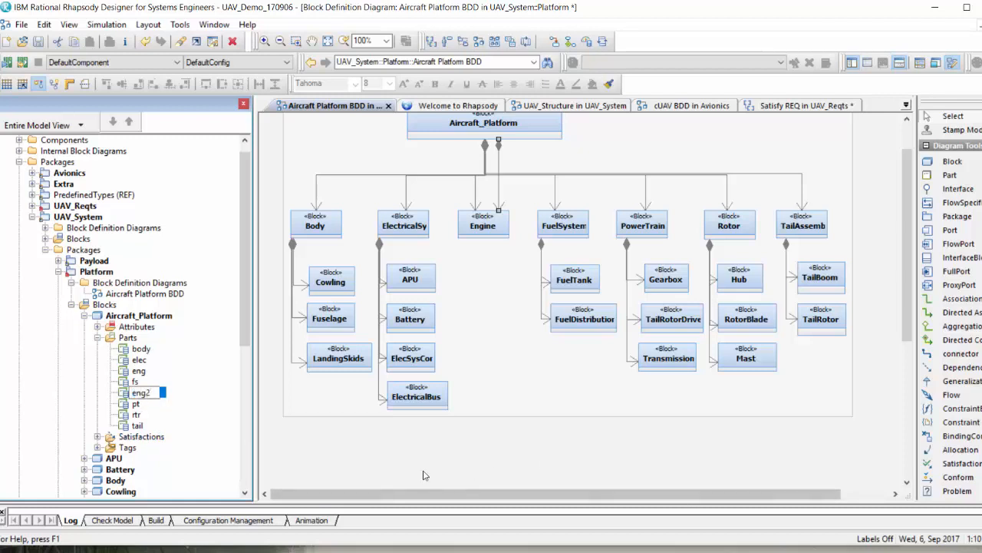
{"action": "key", "text": "Return"}
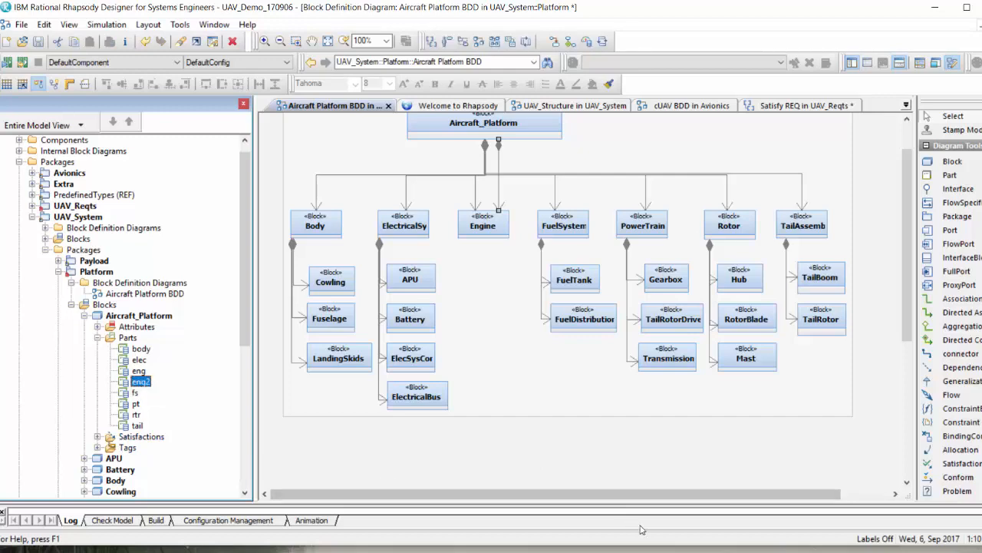
Open the Syndeia Dashboard from the Platform package and show the package's connections in the Connection Browser.
{"action": "key", "text": "alt+Tab"}
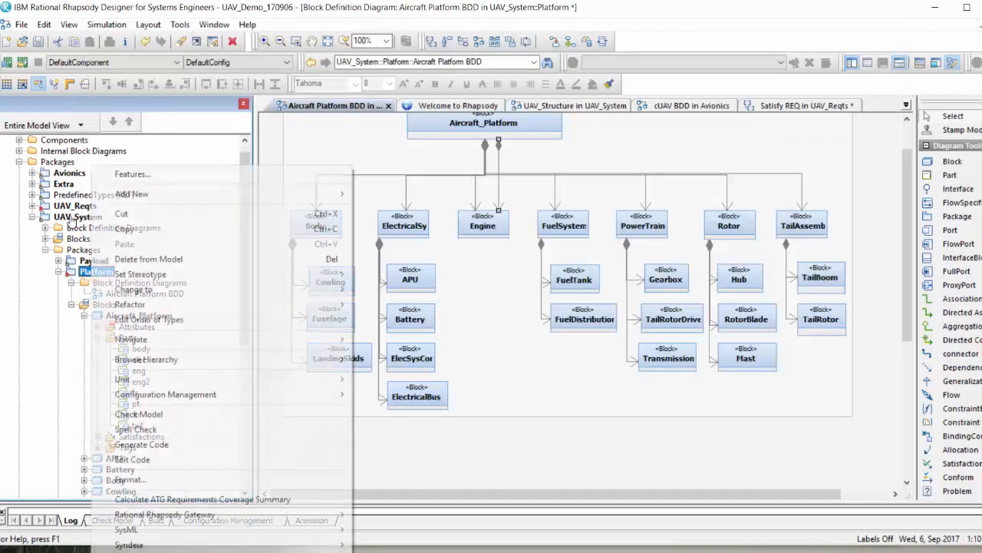
{"action": "mouse_move", "coordinate": [153, 544]}
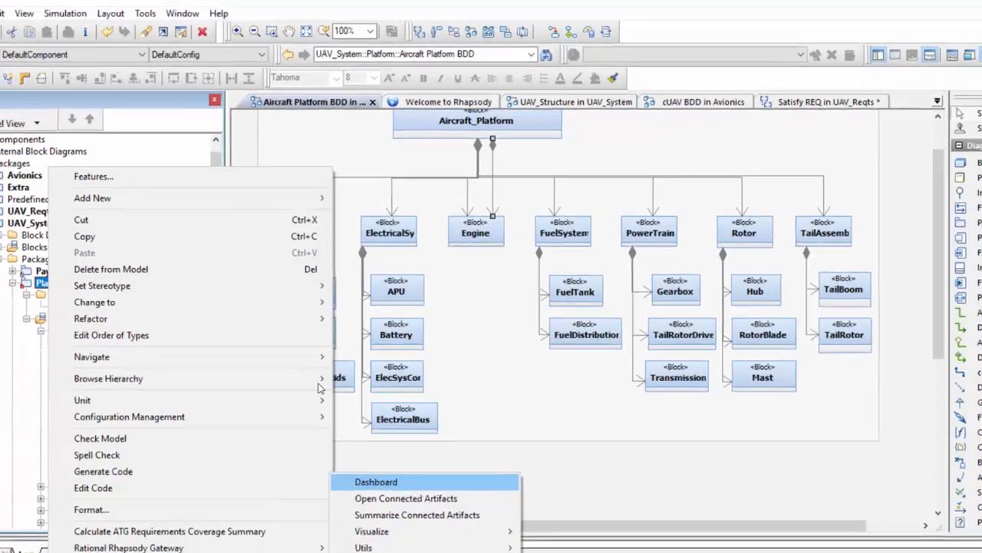
{"action": "left_click", "coordinate": [427, 458]}
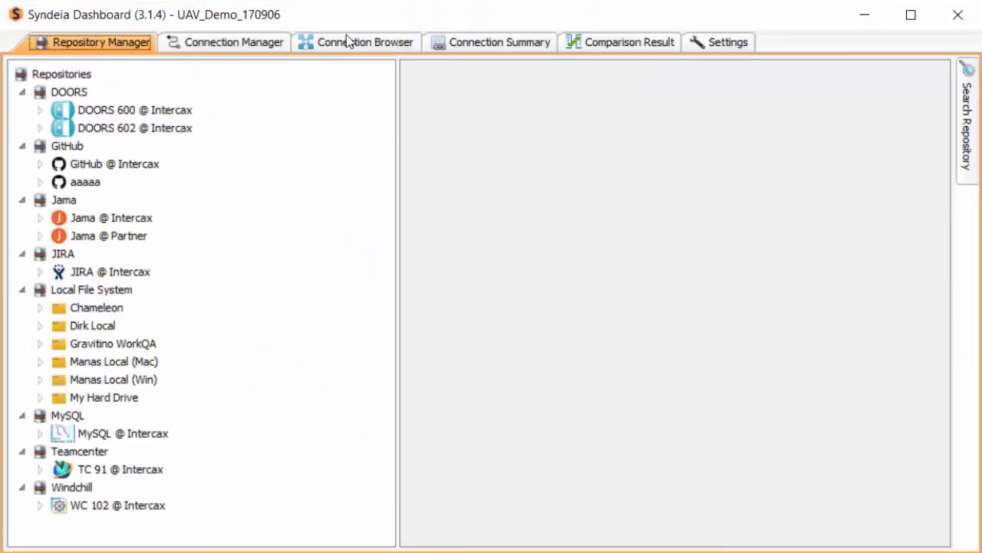
{"action": "left_click", "coordinate": [349, 40]}
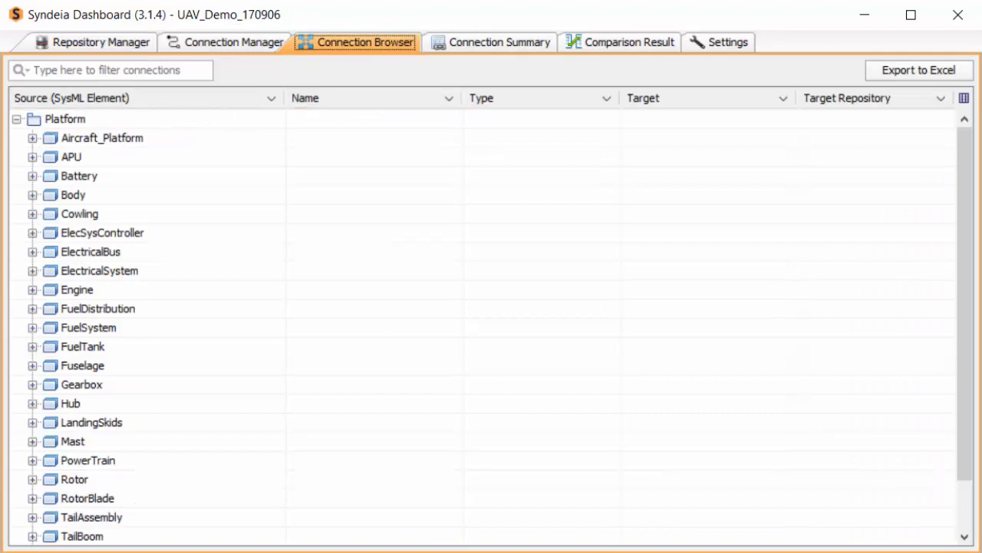
Compare the Aircraft_Platform block with its connected Teamcenter part through their existing connection.
{"action": "double_click", "coordinate": [92, 139]}
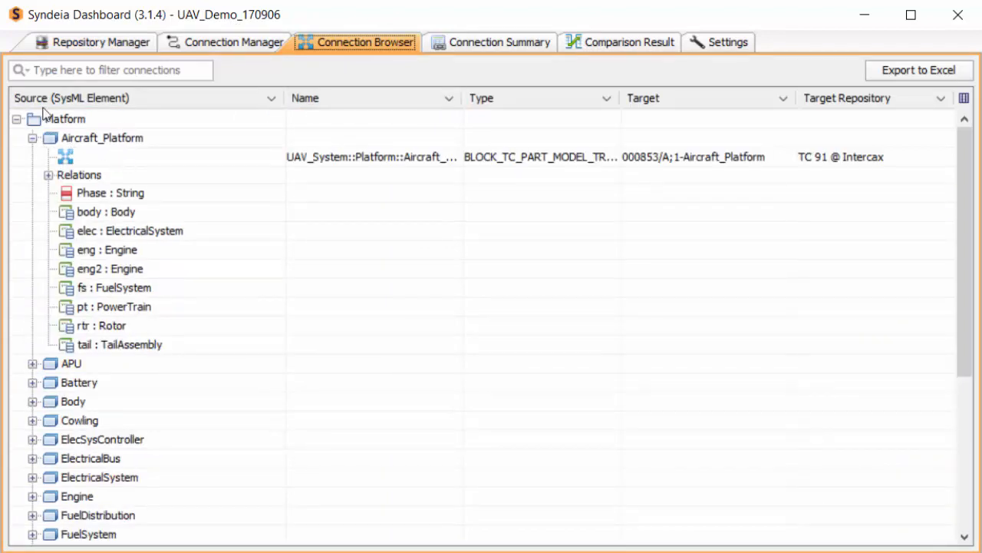
{"action": "right_click", "coordinate": [123, 156]}
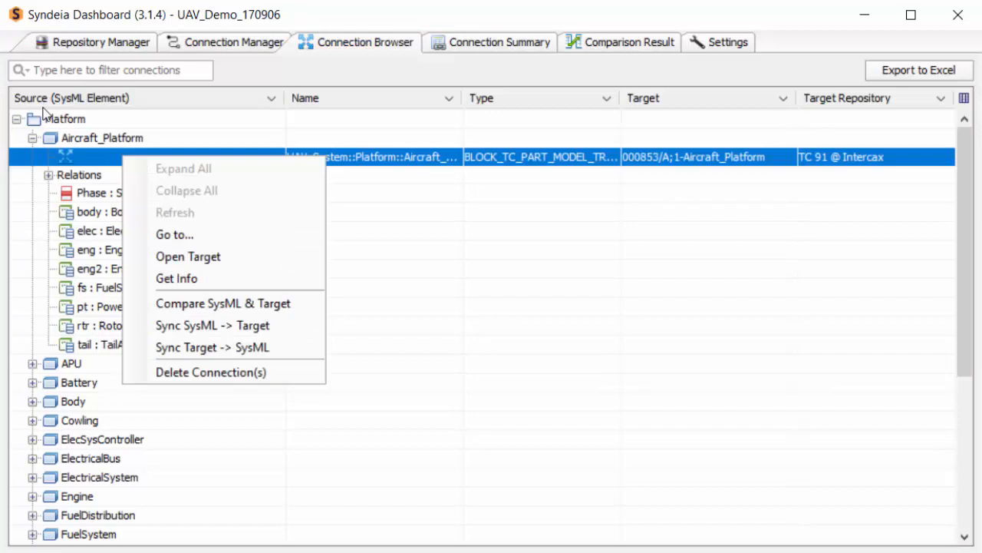
{"action": "left_click", "coordinate": [288, 307]}
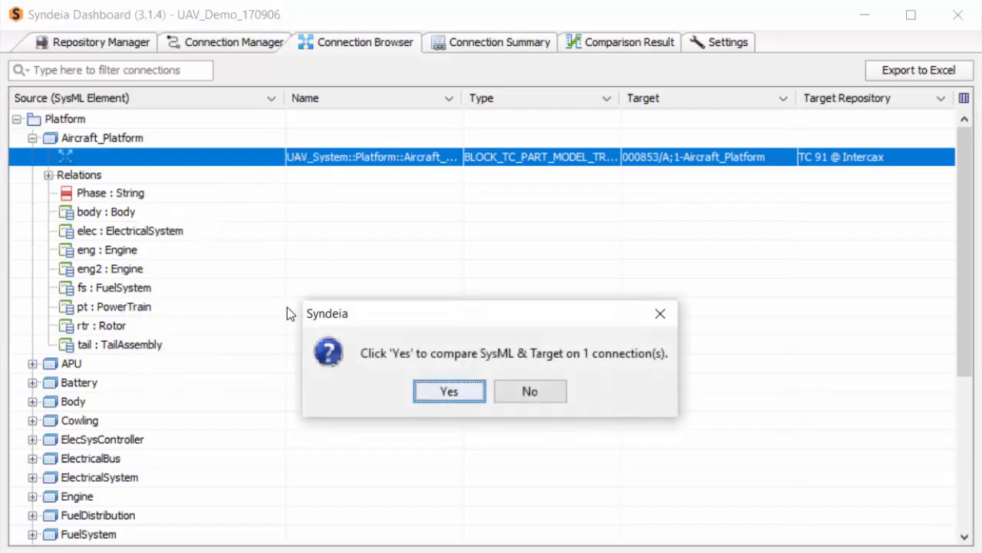
{"action": "left_click", "coordinate": [468, 391]}
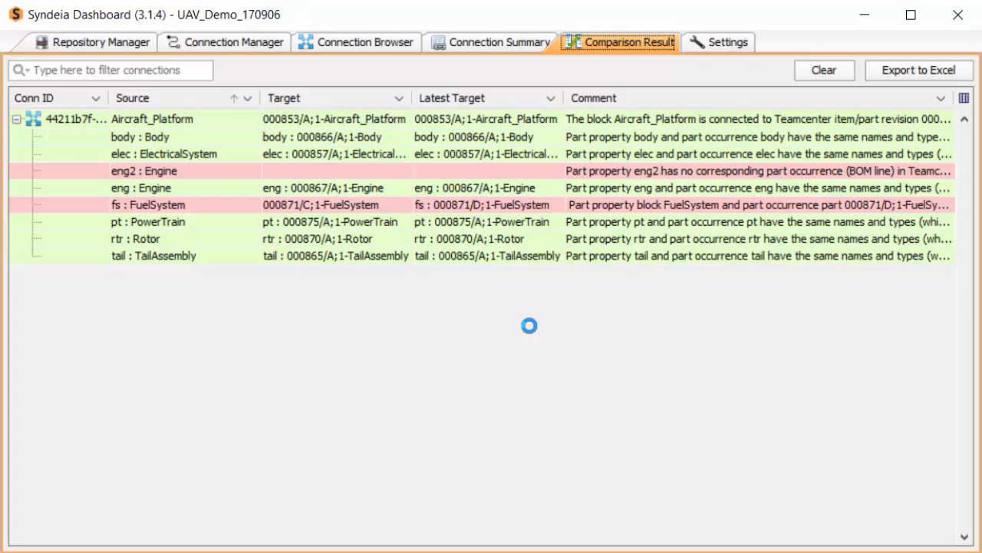
Compare the FuelSystem block with its connected Teamcenter part through their existing connection.
{"action": "left_click", "coordinate": [371, 47]}
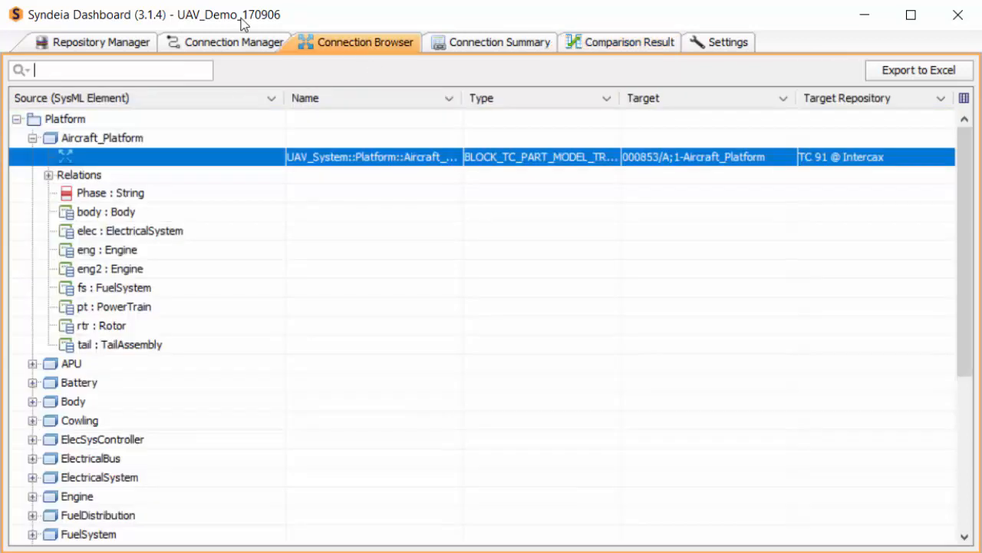
{"action": "left_click", "coordinate": [32, 138]}
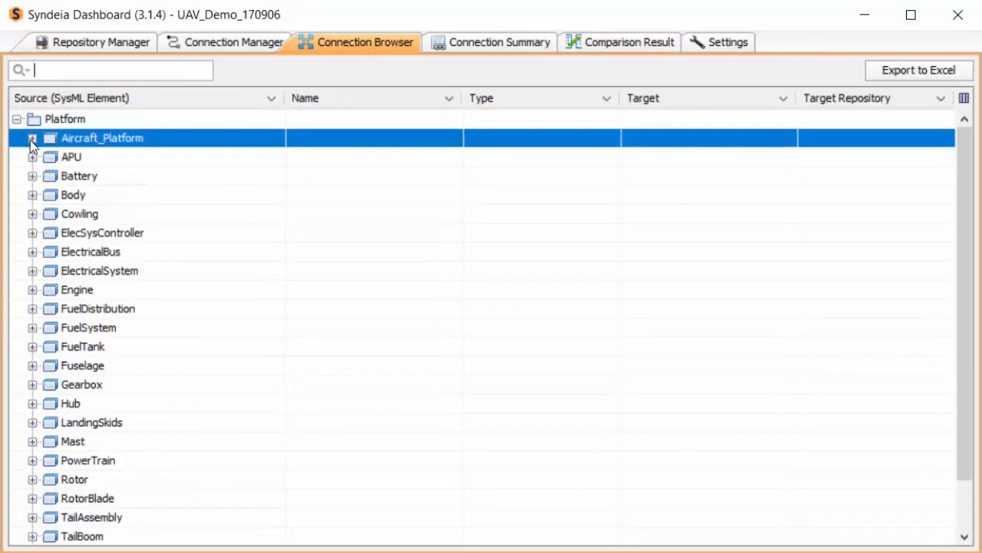
{"action": "left_click", "coordinate": [31, 327]}
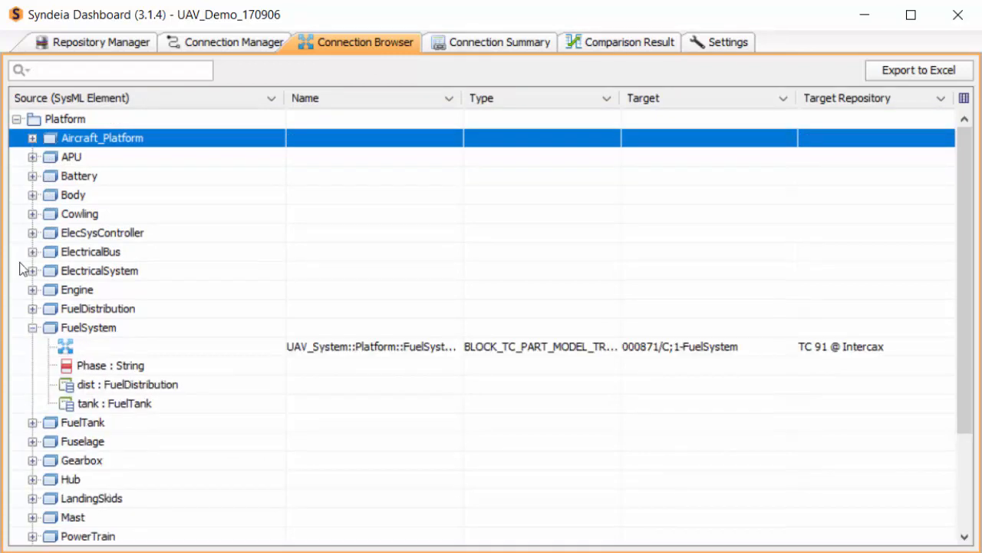
{"action": "right_click", "coordinate": [94, 350]}
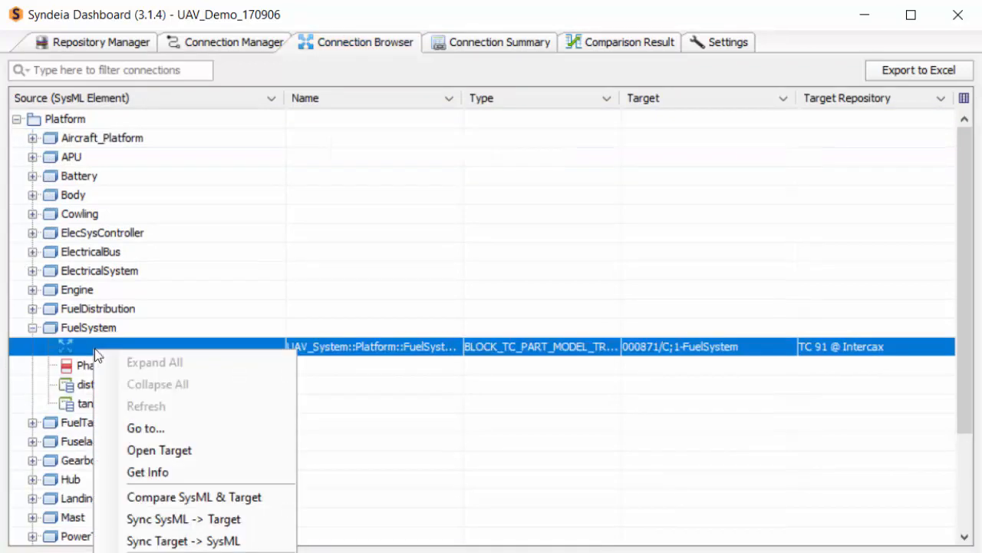
{"action": "left_click", "coordinate": [184, 497]}
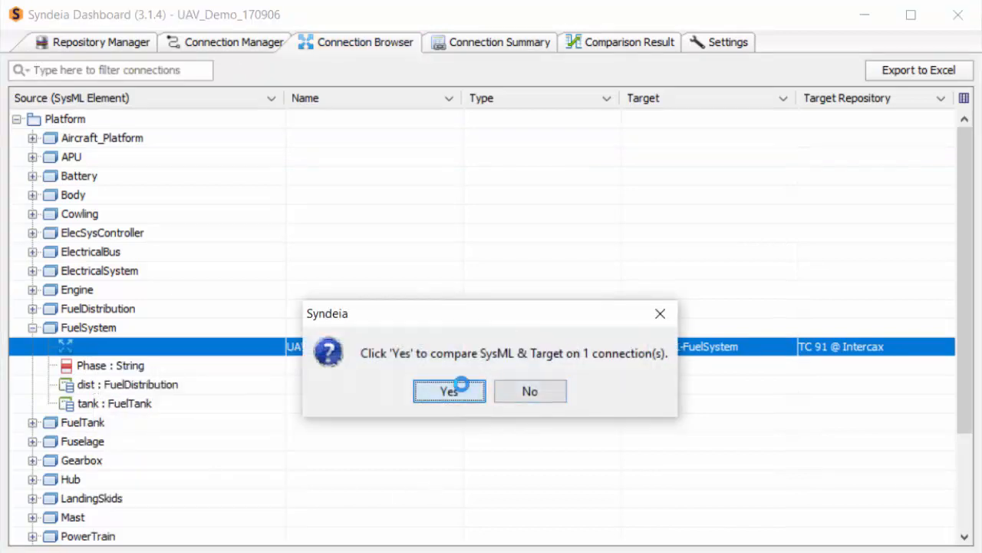
{"action": "left_click", "coordinate": [449, 391]}
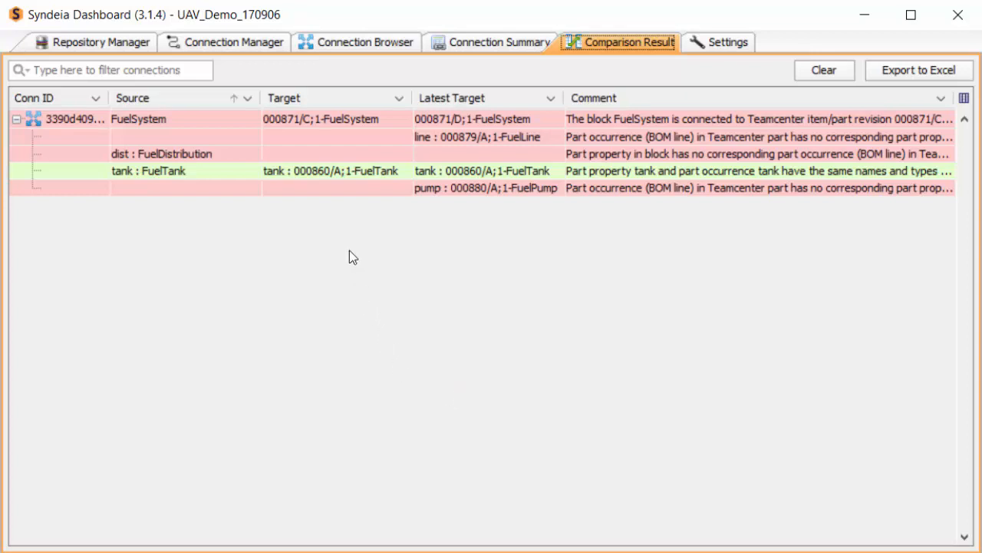
Compare SysML and target for all connections in the Platform package and review the complete comparison results.
{"action": "left_click", "coordinate": [326, 40]}
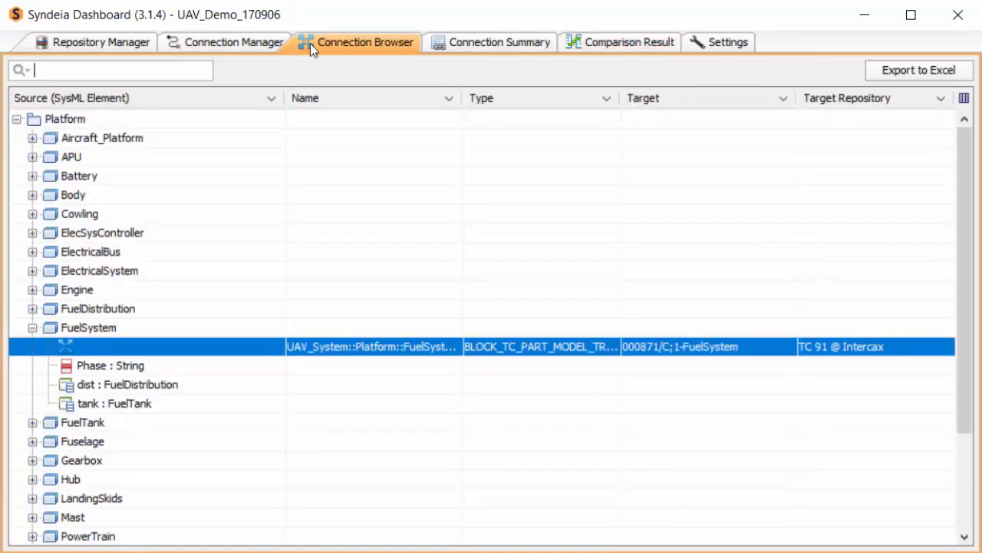
{"action": "right_click", "coordinate": [133, 121]}
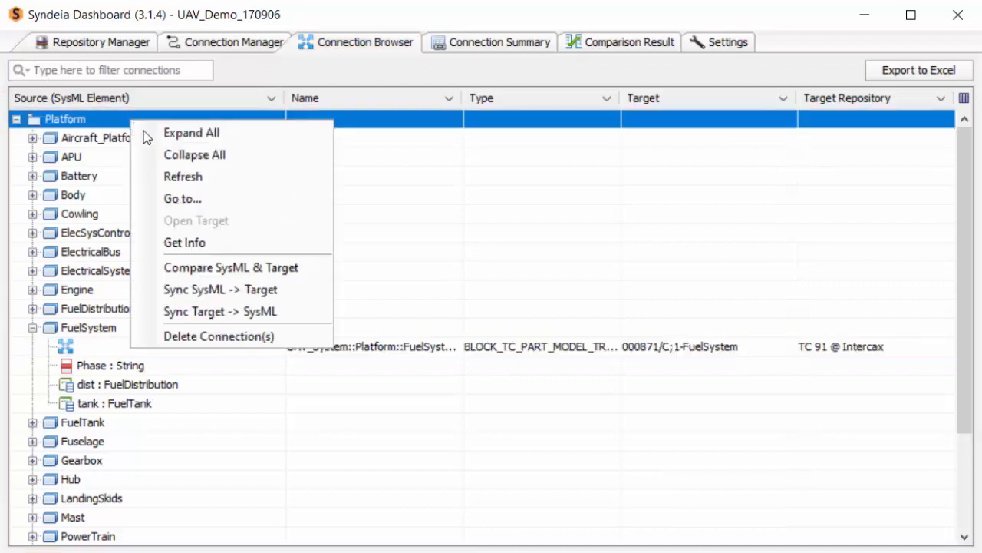
{"action": "left_click", "coordinate": [113, 196]}
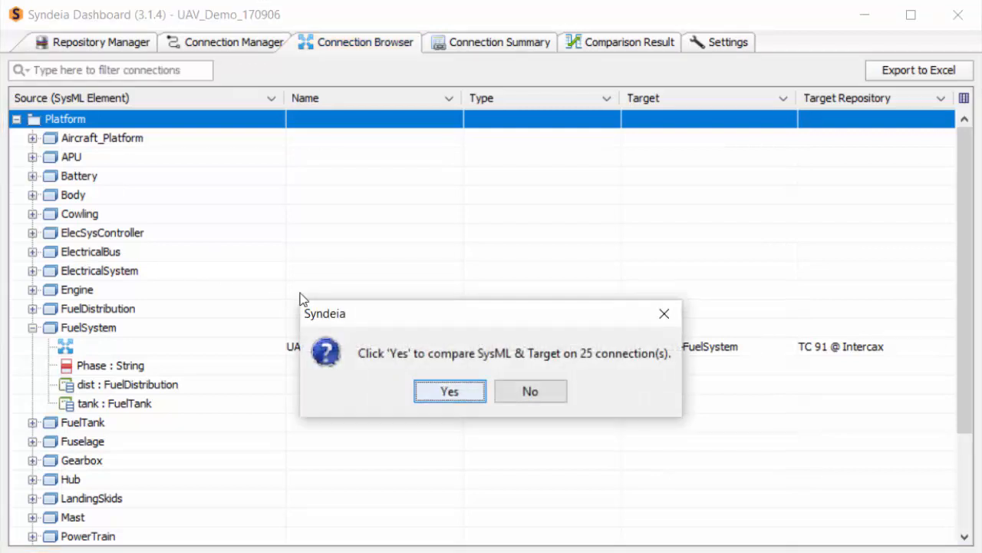
{"action": "key", "text": "Return"}
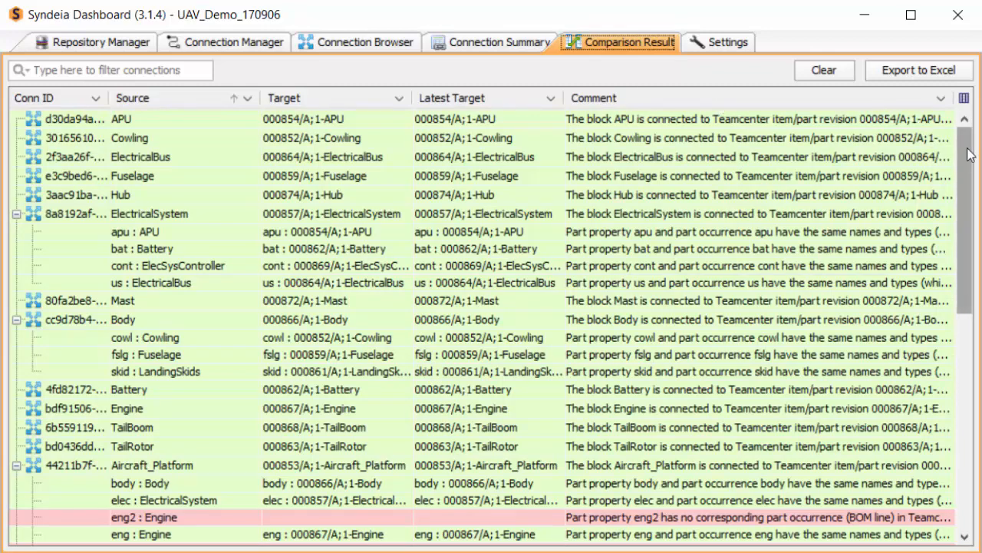
{"action": "left_click_drag", "start_coordinate": [971, 153], "coordinate": [979, 426]}
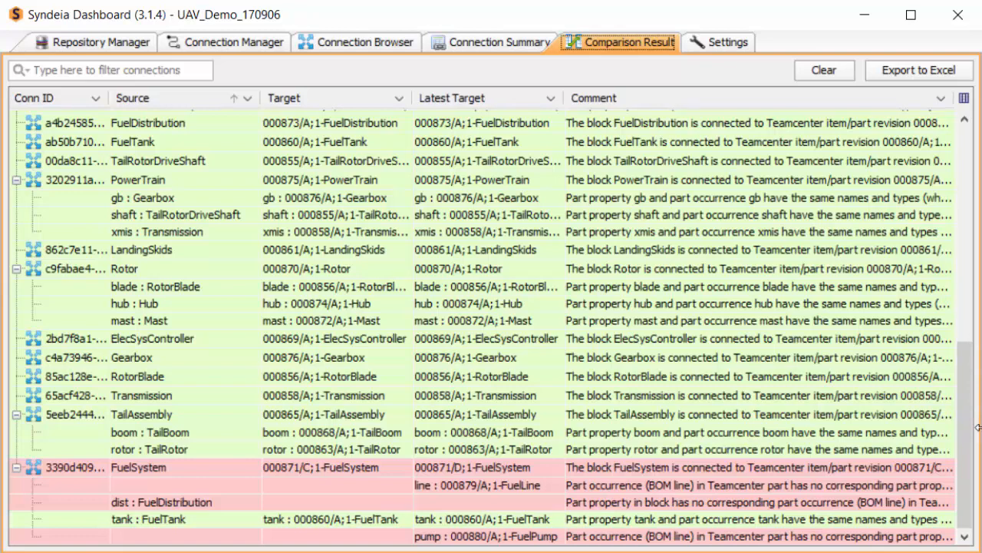
Synchronize the FuelSystem connection from the Teamcenter target to the SysML block.
{"action": "left_click", "coordinate": [400, 46]}
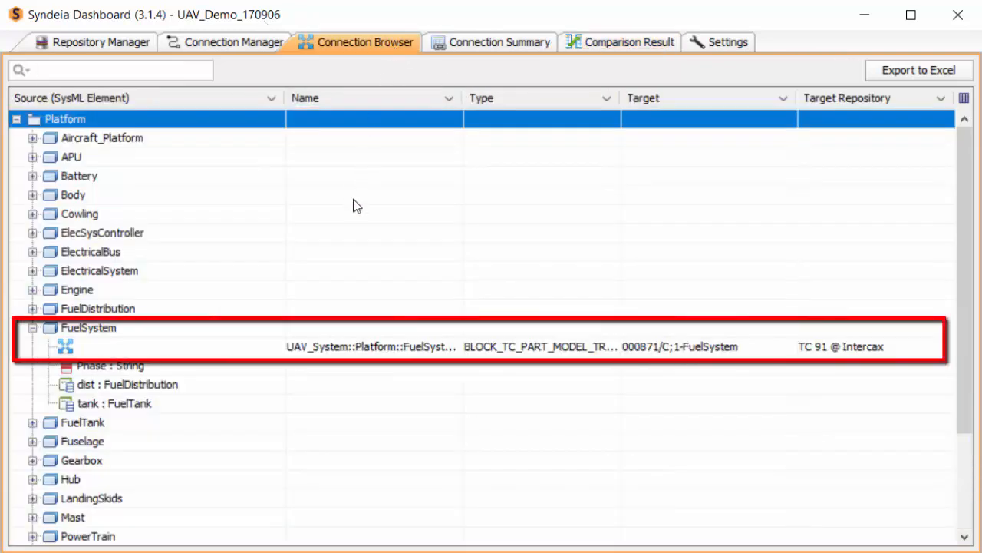
{"action": "right_click", "coordinate": [163, 351]}
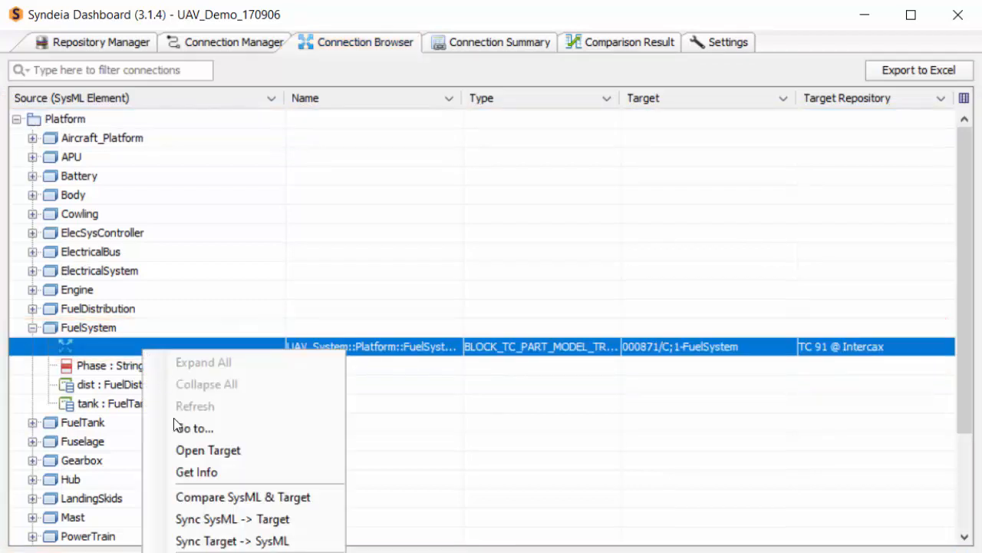
{"action": "left_click", "coordinate": [213, 542]}
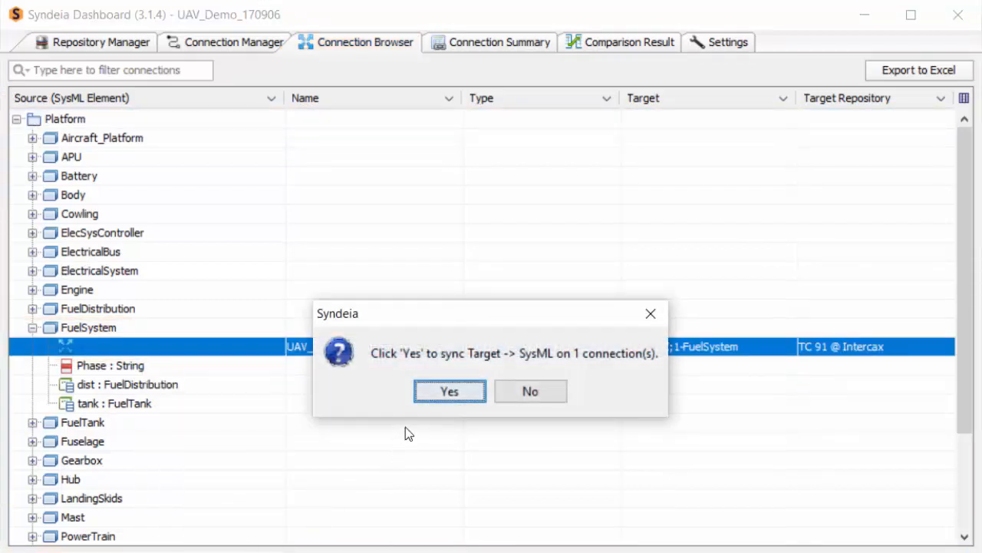
{"action": "left_click", "coordinate": [430, 392]}
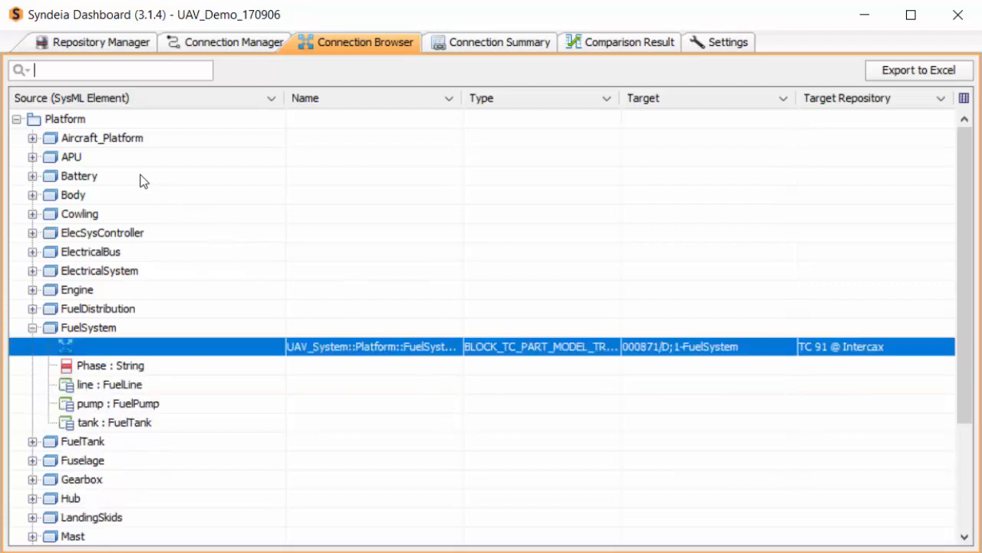
Synchronize the Aircraft_Platform connection from the SysML block to the Teamcenter target.
{"action": "left_click", "coordinate": [32, 138]}
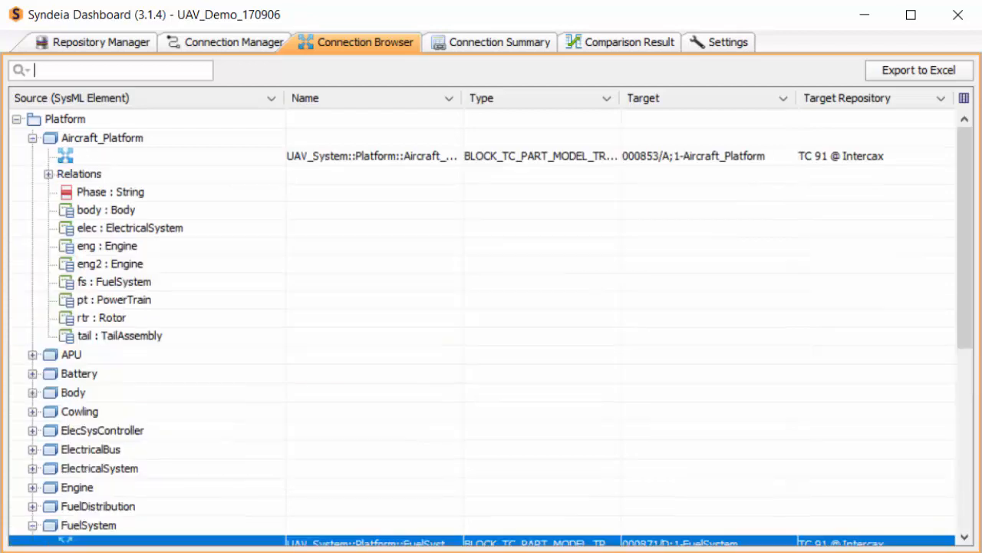
{"action": "right_click", "coordinate": [98, 161]}
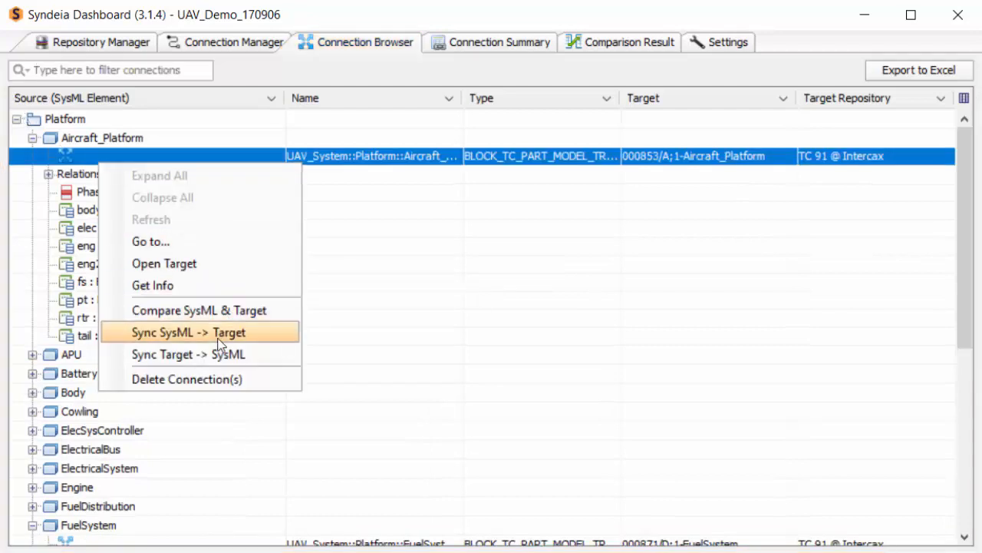
{"action": "key", "text": "Return"}
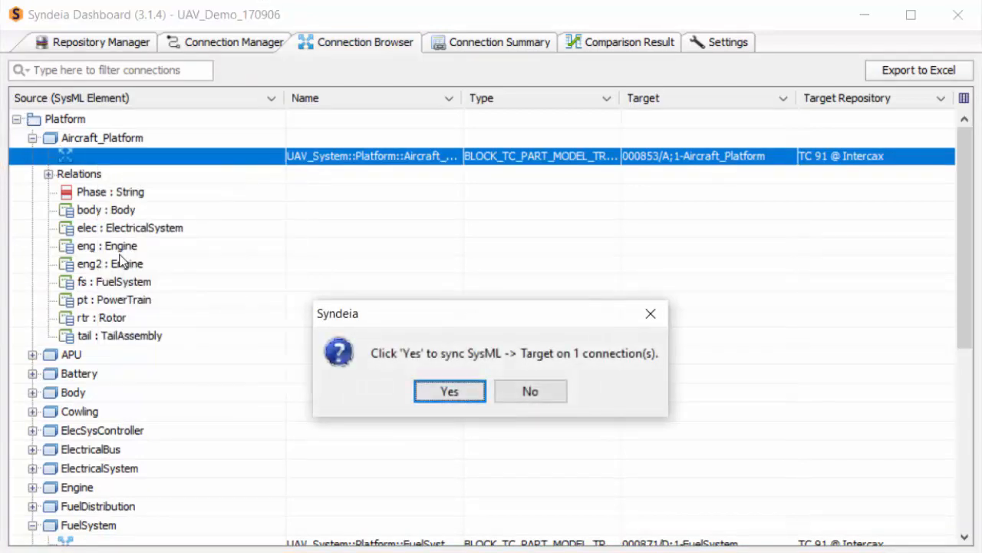
{"action": "key", "text": "Return"}
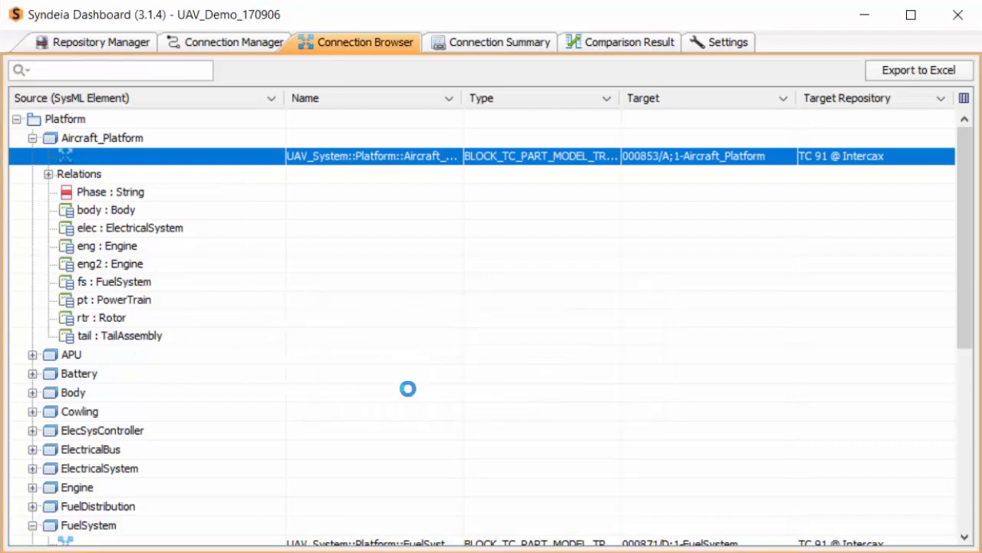